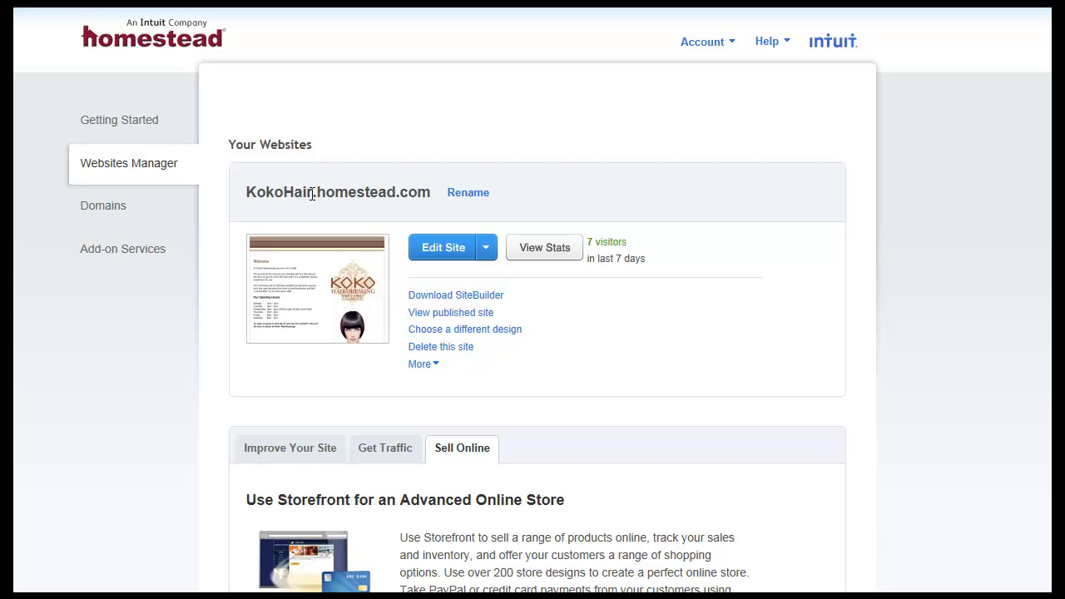
Select the KokoHair part of the site address, then open Homestead's Domains page.
left_click_drag(312, 194, 252, 198)
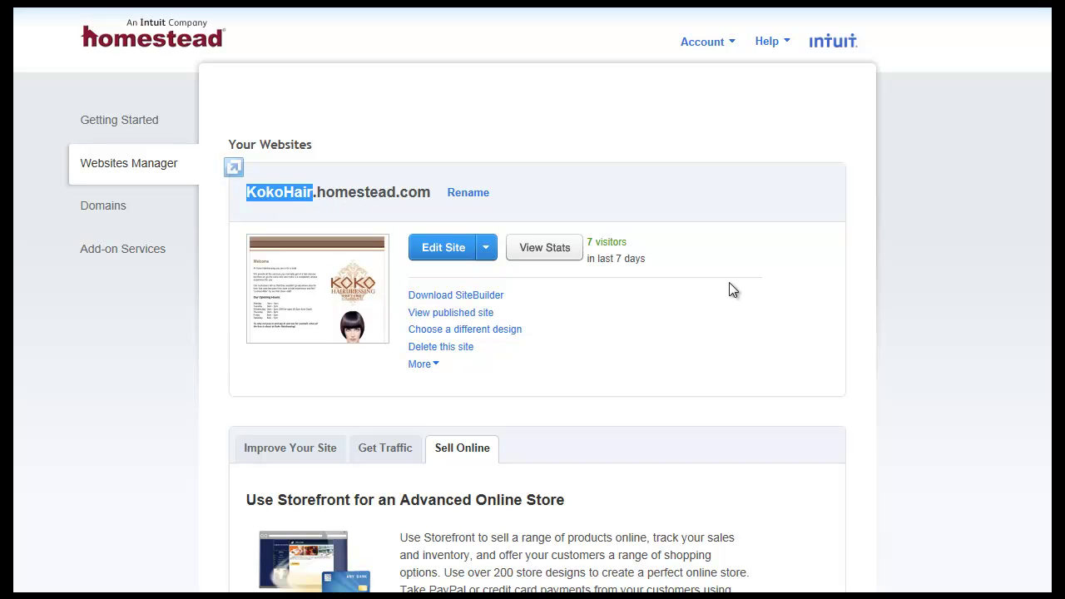
left_click(915, 233)
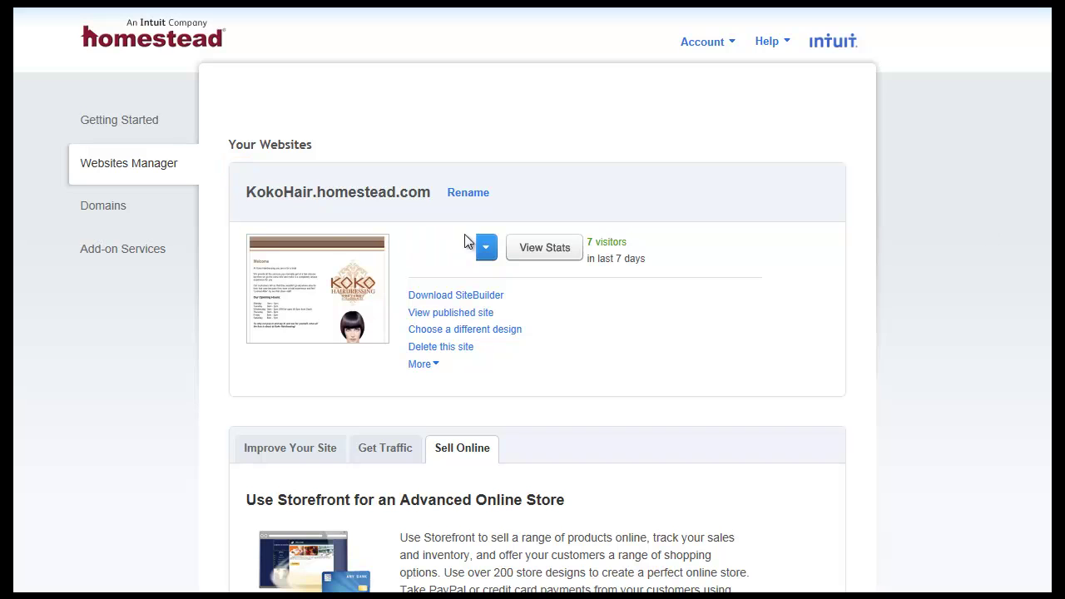
left_click(105, 213)
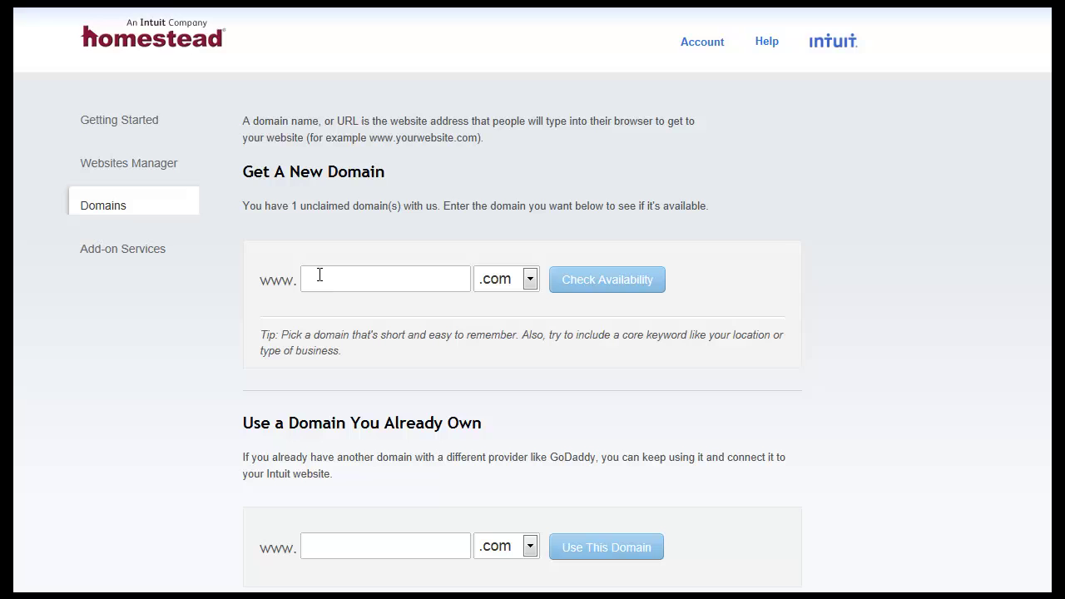
Enter 'kokohair' as a new domain, delete it, and move to the Use a Domain field.
left_click(320, 275)
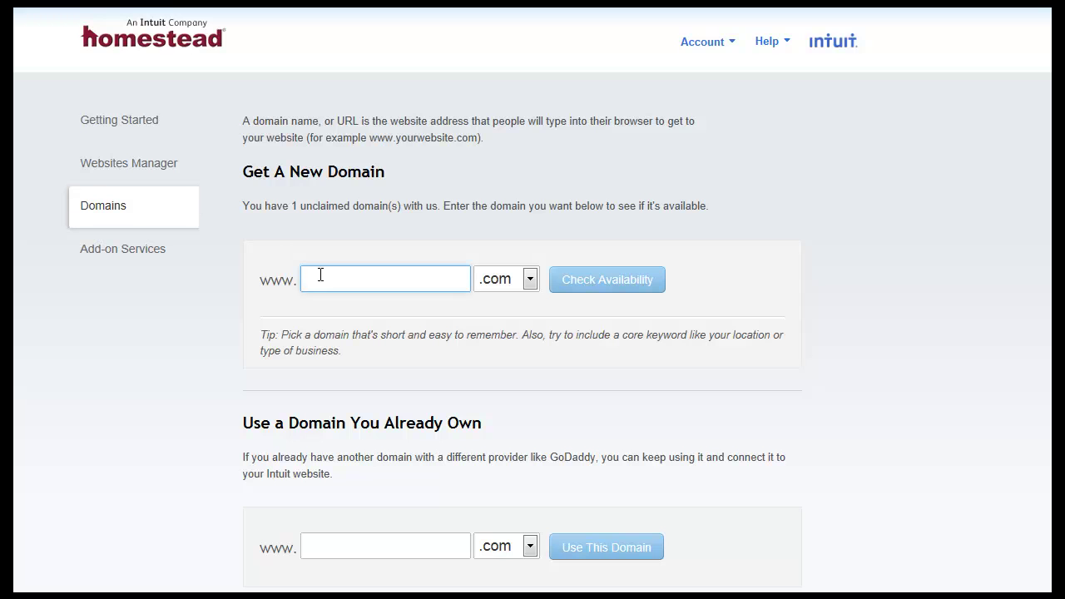
type("kokohair")
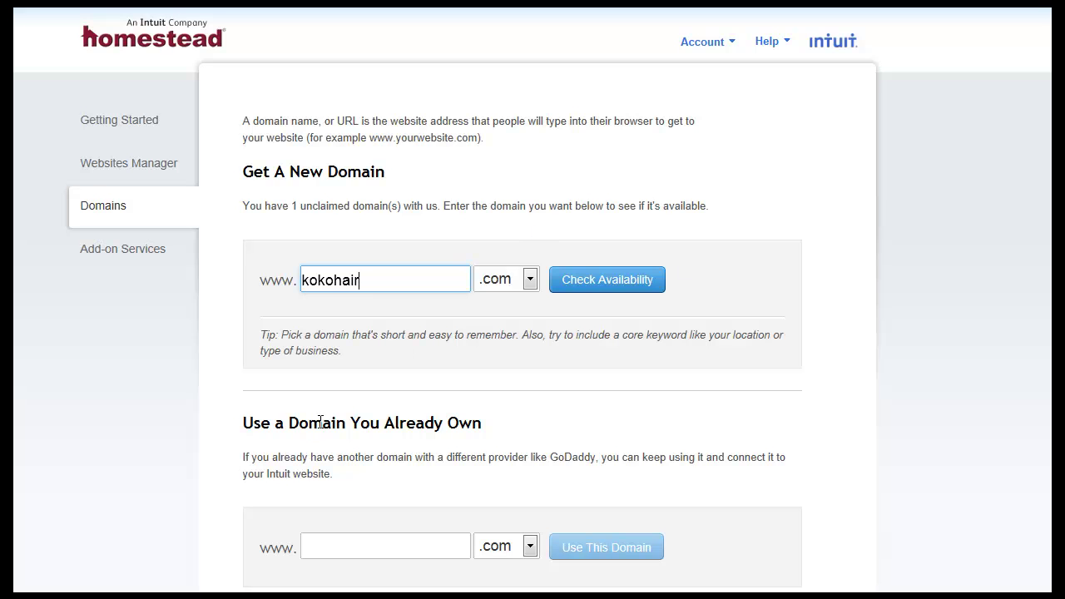
left_click_drag(373, 278, 130, 291)
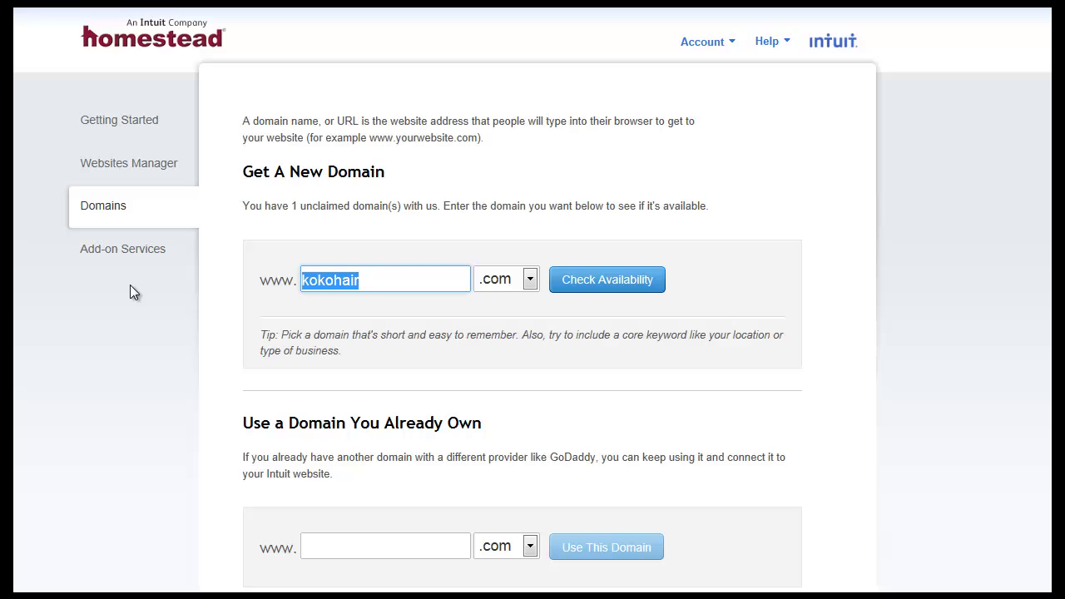
key("BackSpace")
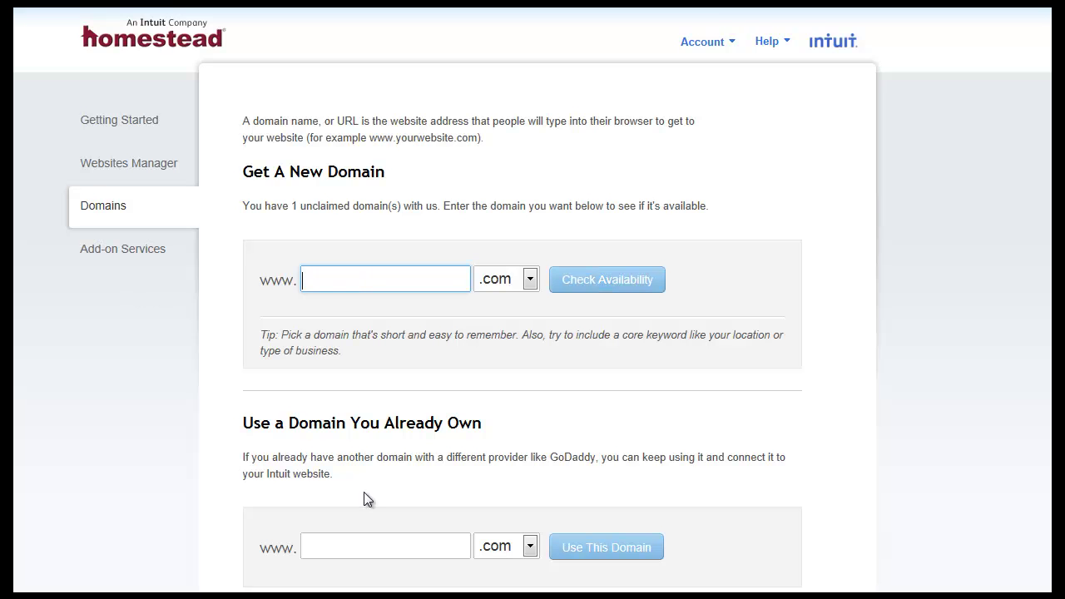
left_click(377, 545)
scroll(378, 542, "down", 1)
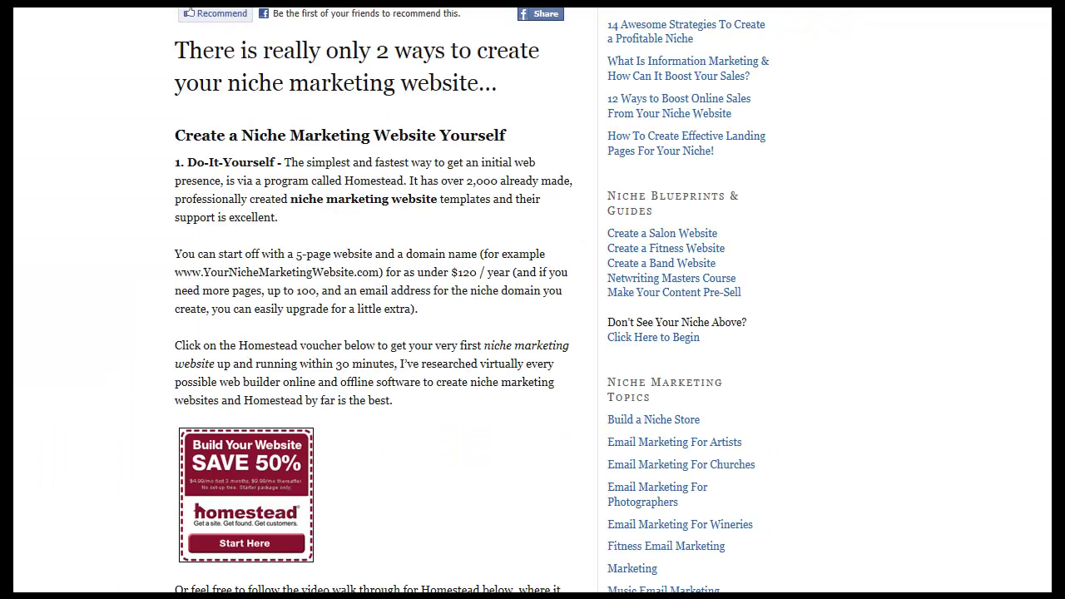
Open the STEP 3 niche blog article, scroll down to the hosting banners, then return to the top.
scroll(448, 43, "up", 3)
left_click(462, 39)
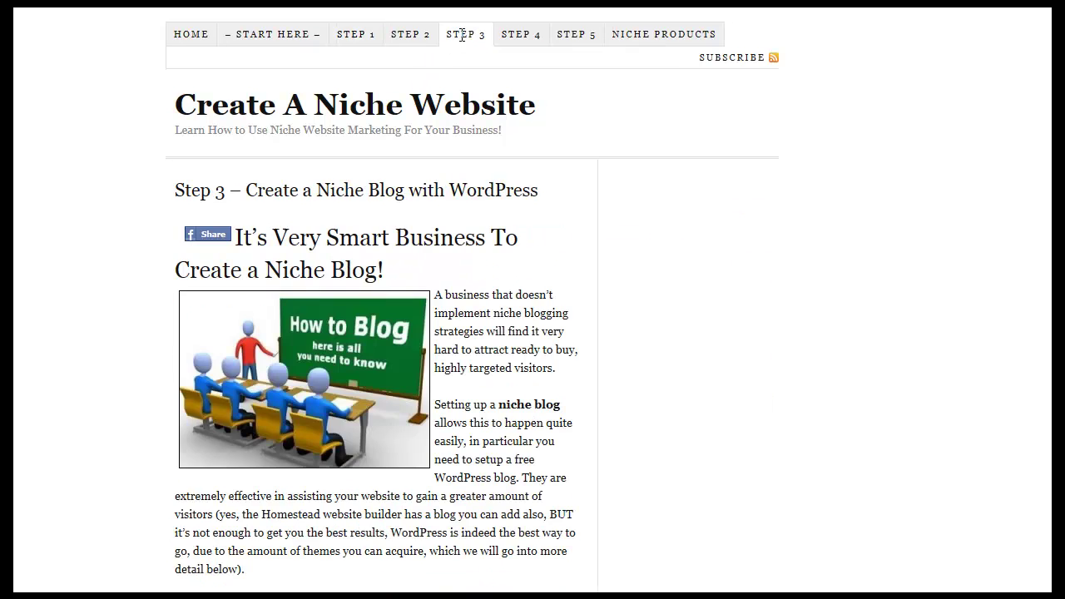
scroll(452, 187, "down", 8)
scroll(451, 194, "down", 5)
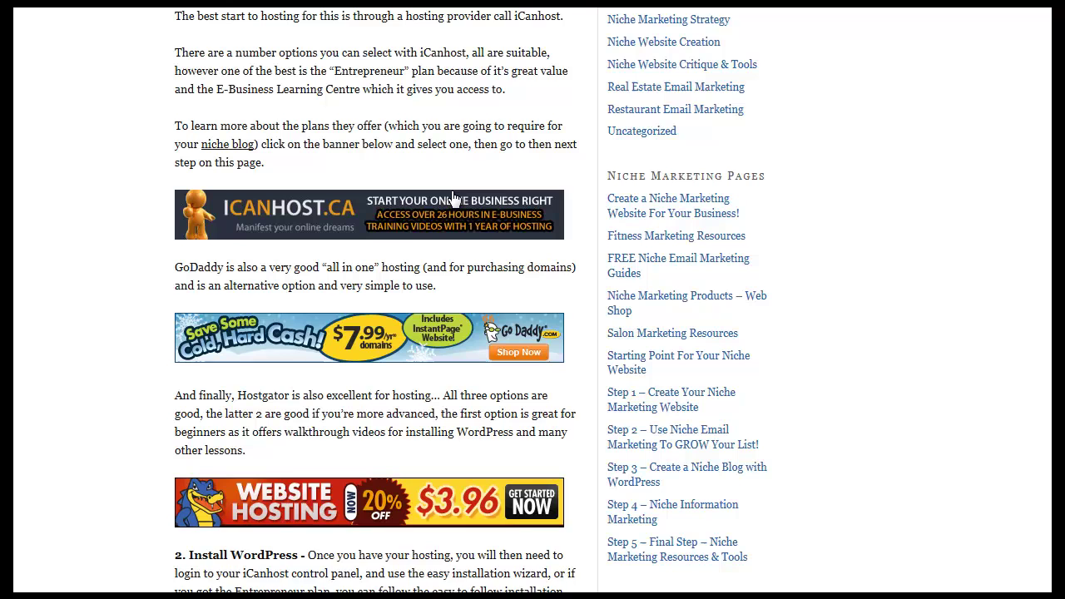
scroll(450, 208, "up", 1)
scroll(466, 387, "down", 1)
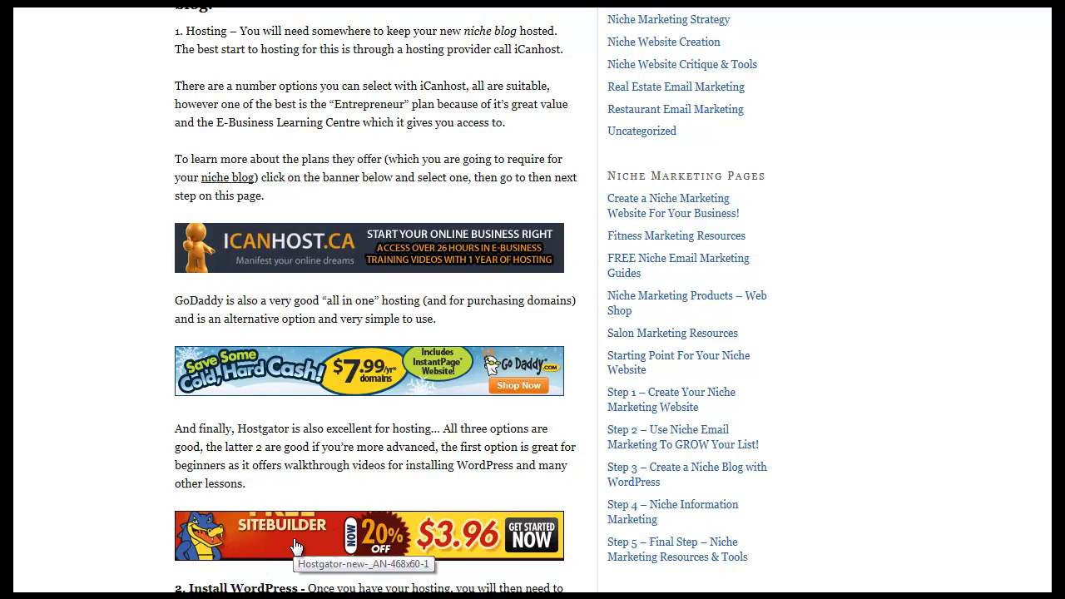
scroll(367, 550, "up", 15)
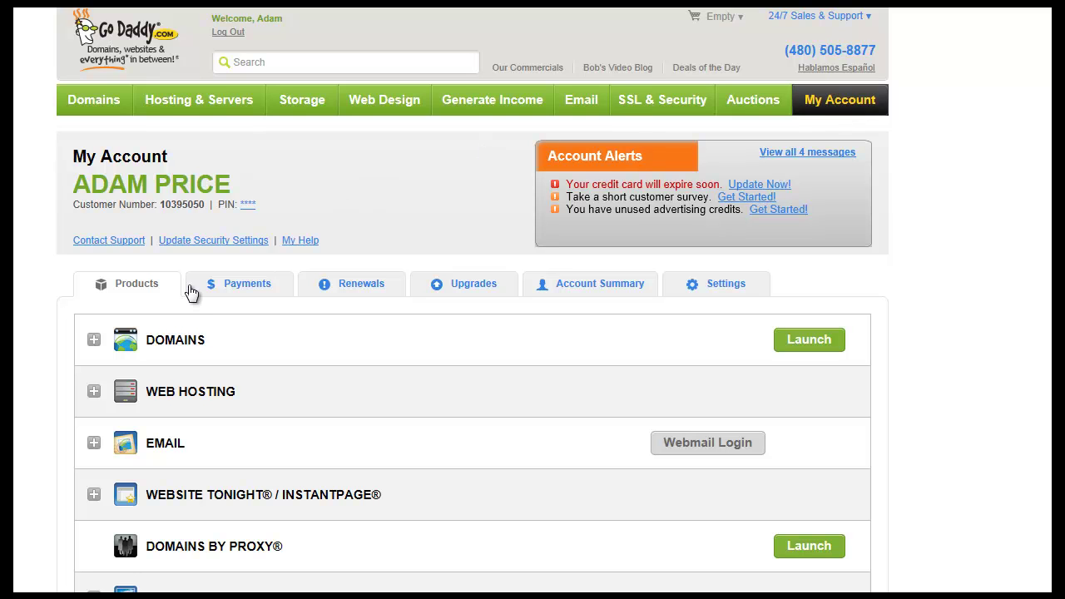
scroll(114, 171, "down", 1)
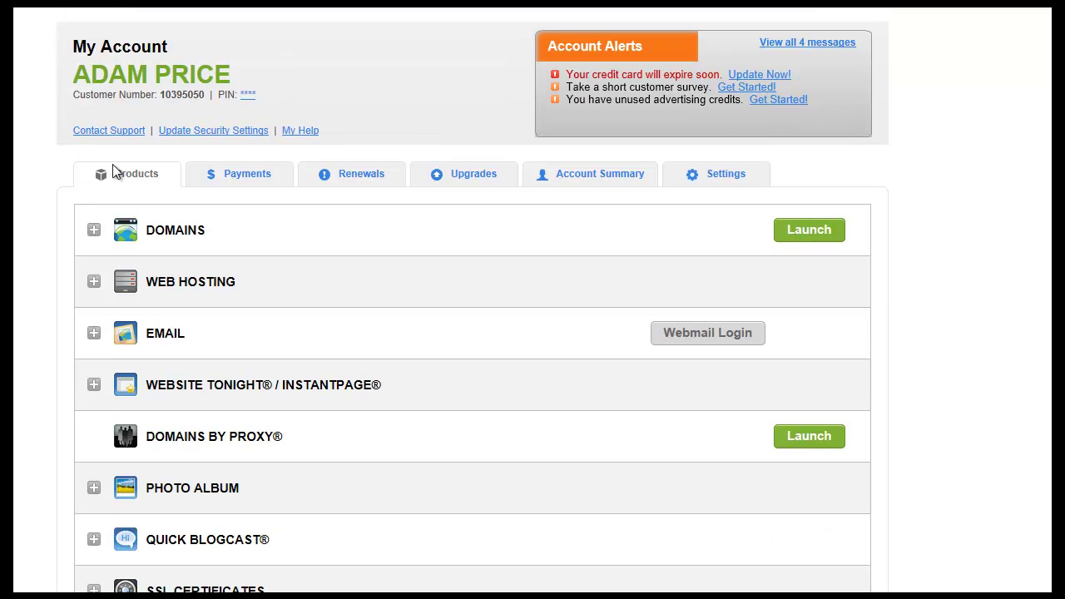
scroll(214, 292, "down", 2)
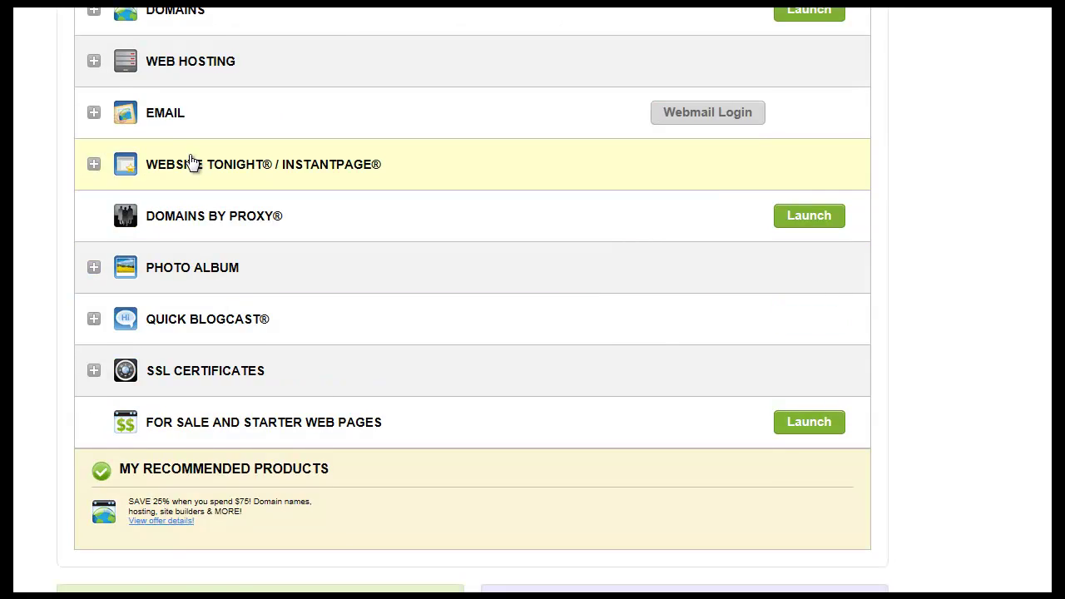
scroll(190, 158, "up", 1)
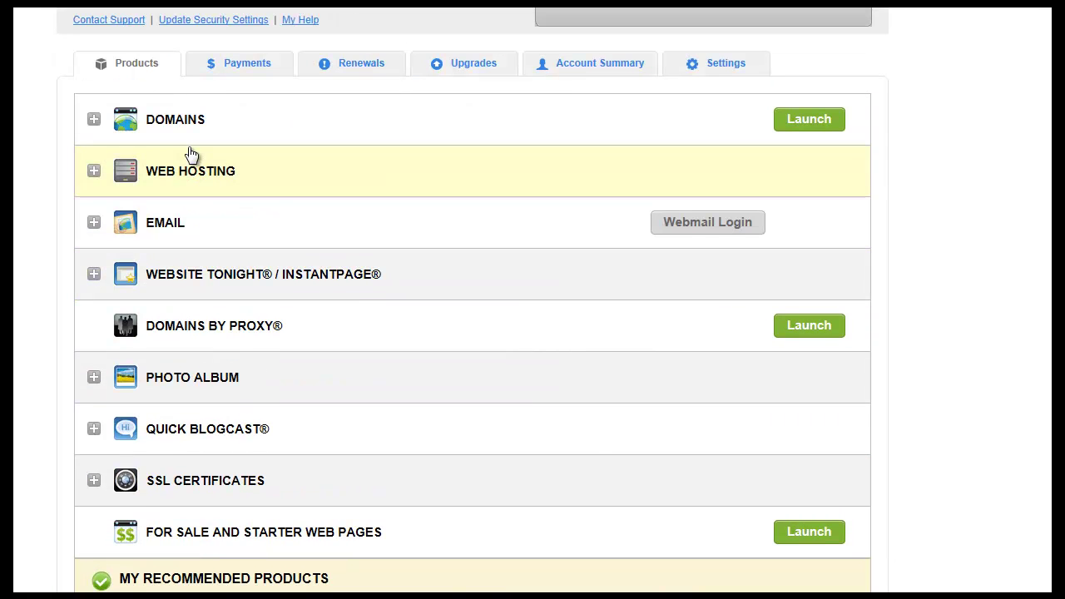
Expand DOMAINS, show 20 results per page, and scroll through the domain list.
left_click(95, 122)
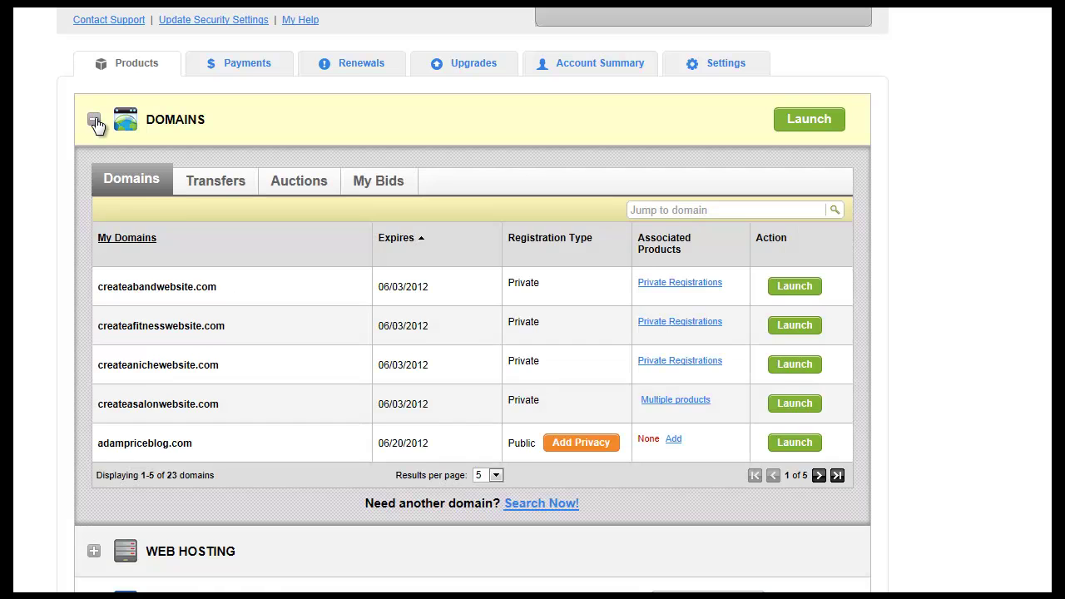
left_click(496, 476)
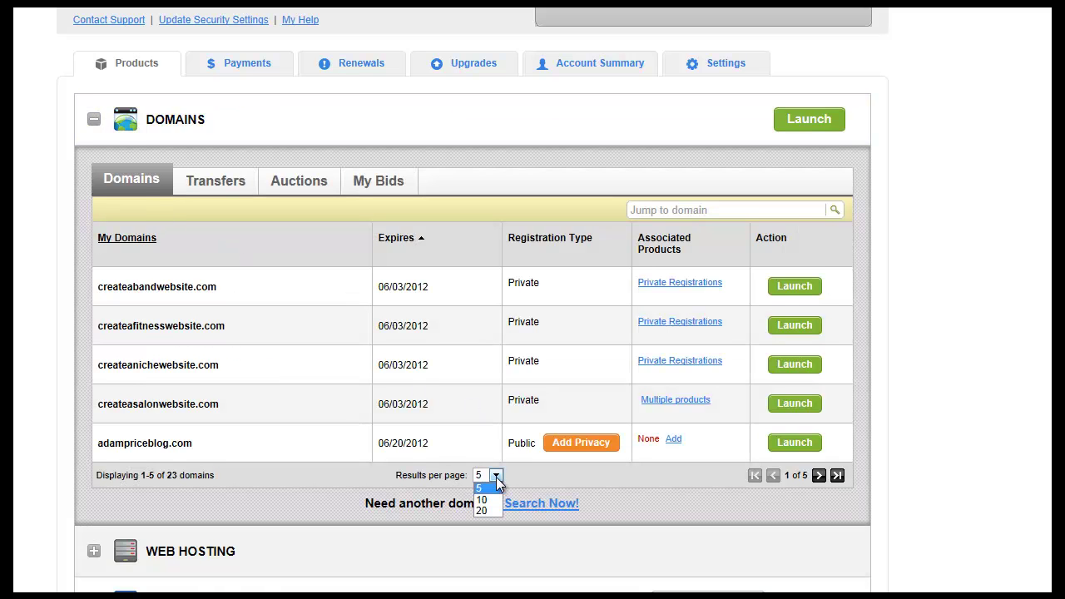
left_click(494, 513)
scroll(499, 504, "down", 1)
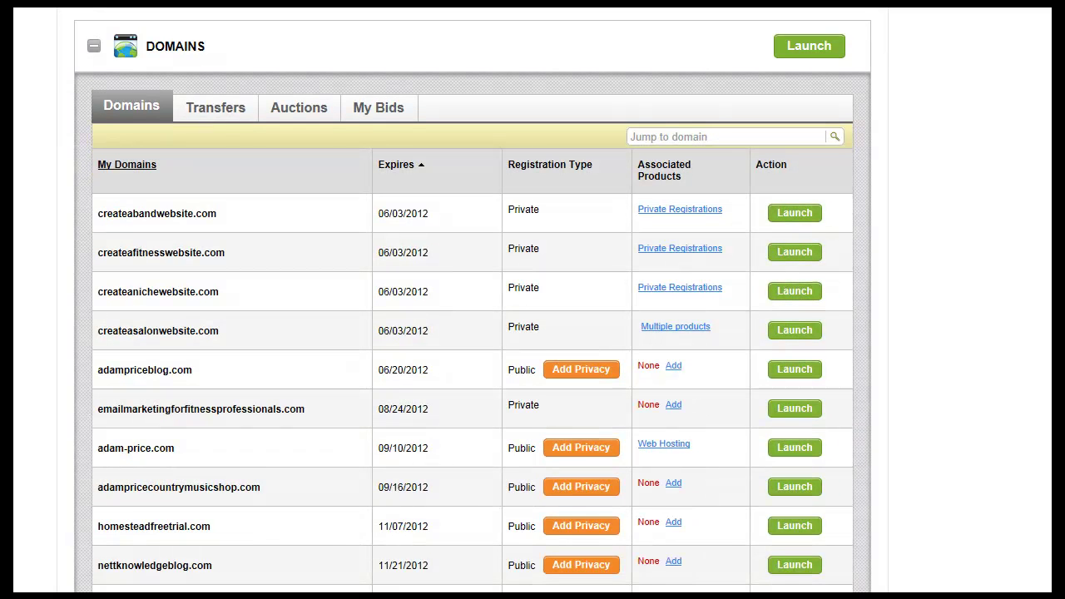
scroll(233, 300, "down", 1)
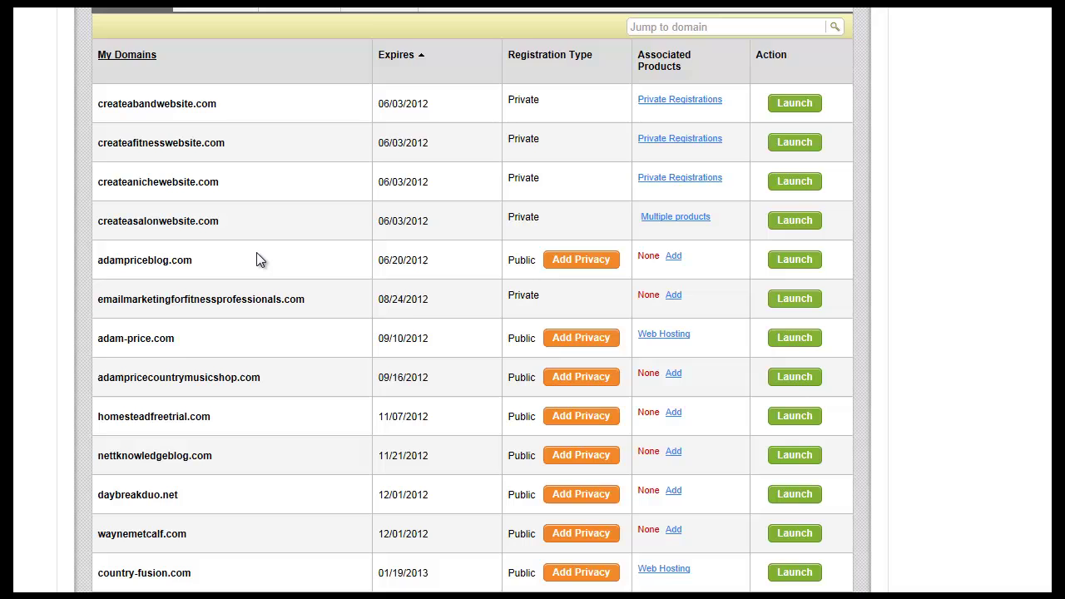
scroll(258, 261, "down", 3)
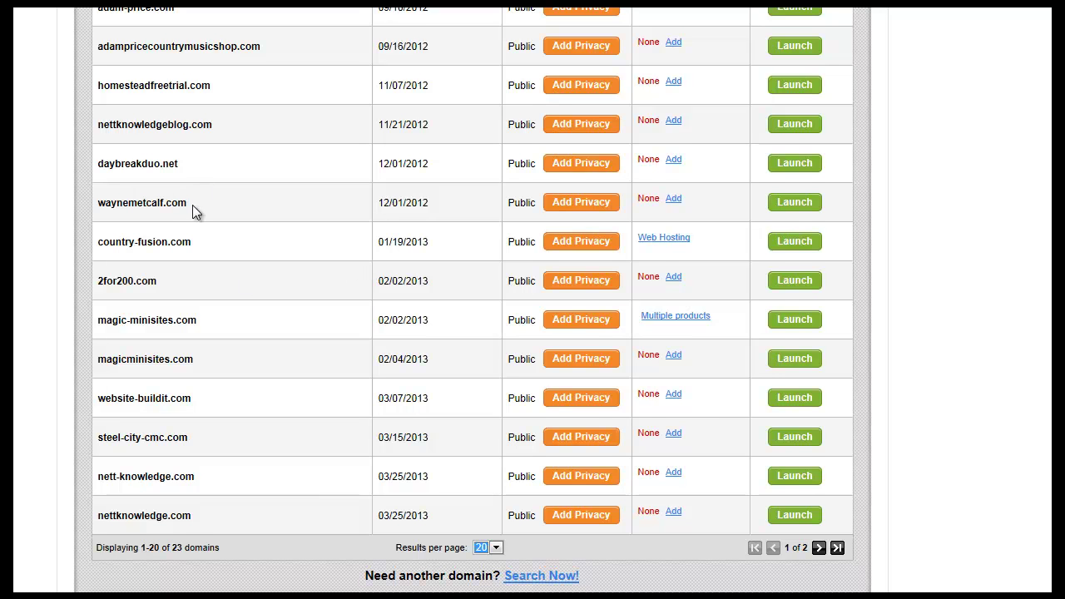
scroll(193, 205, "up", 1)
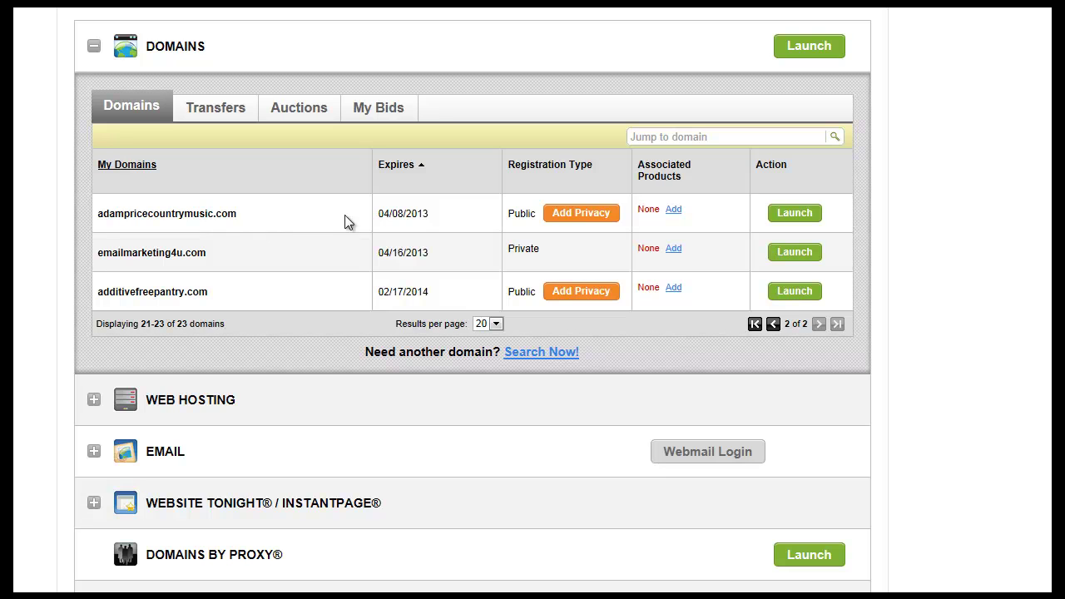
Open the first domain's details and highlight its NS1–NS3.MDNSSERVICE.COM nameservers.
left_click(795, 215)
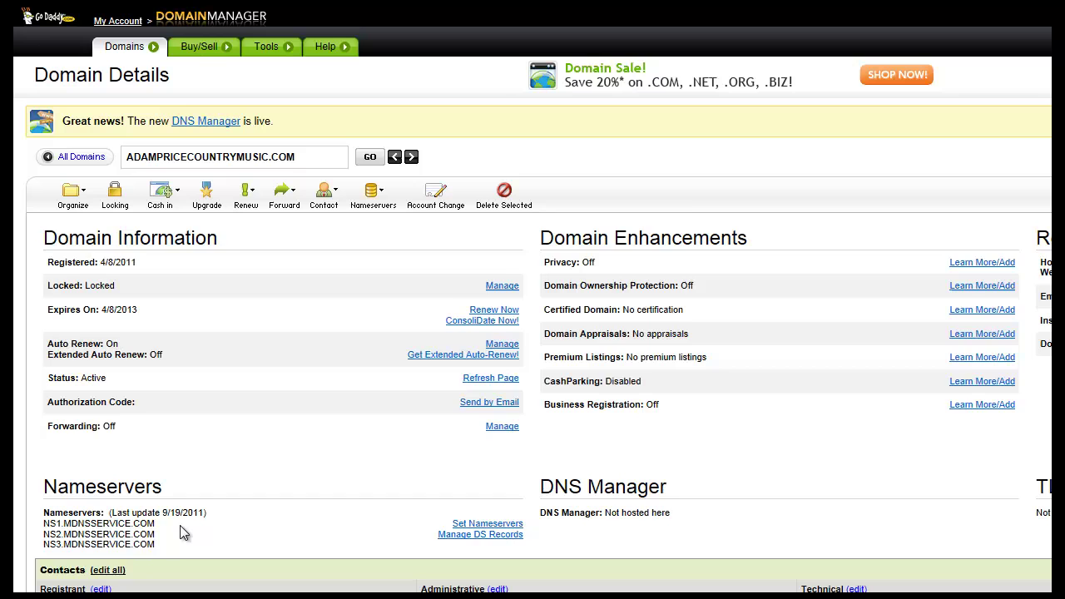
scroll(186, 535, "down", 3)
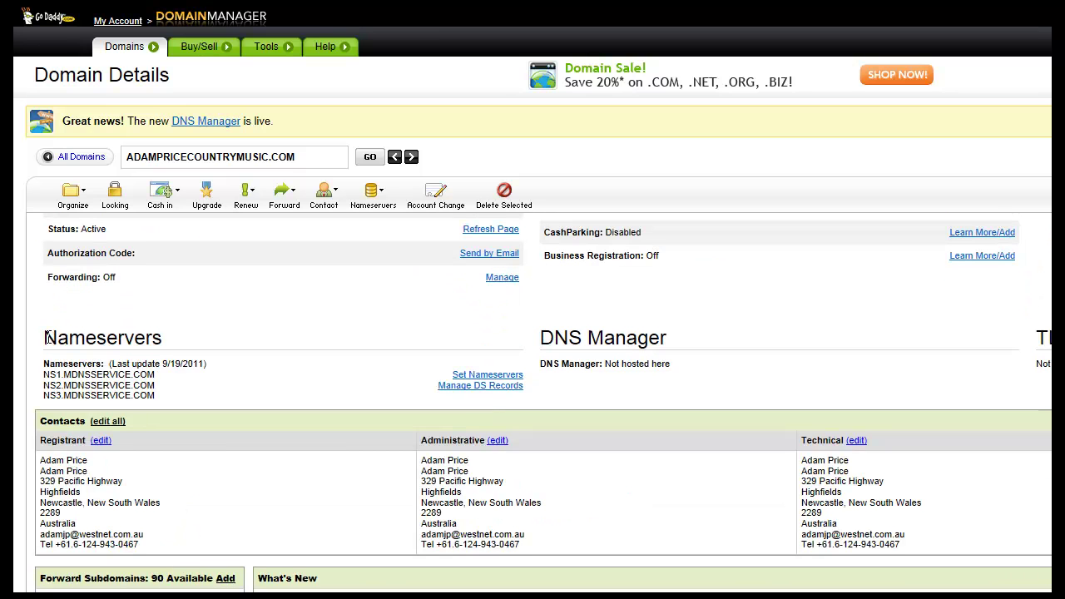
left_click_drag(45, 337, 160, 403)
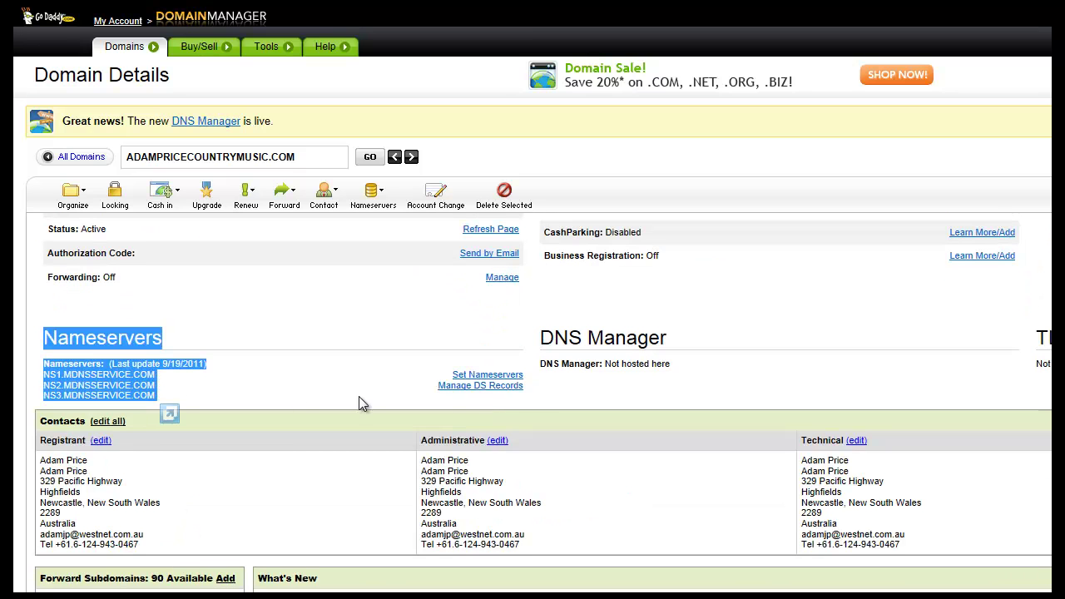
Review the three nameserver fields under Set Nameservers and cancel without changing them.
left_click(507, 375)
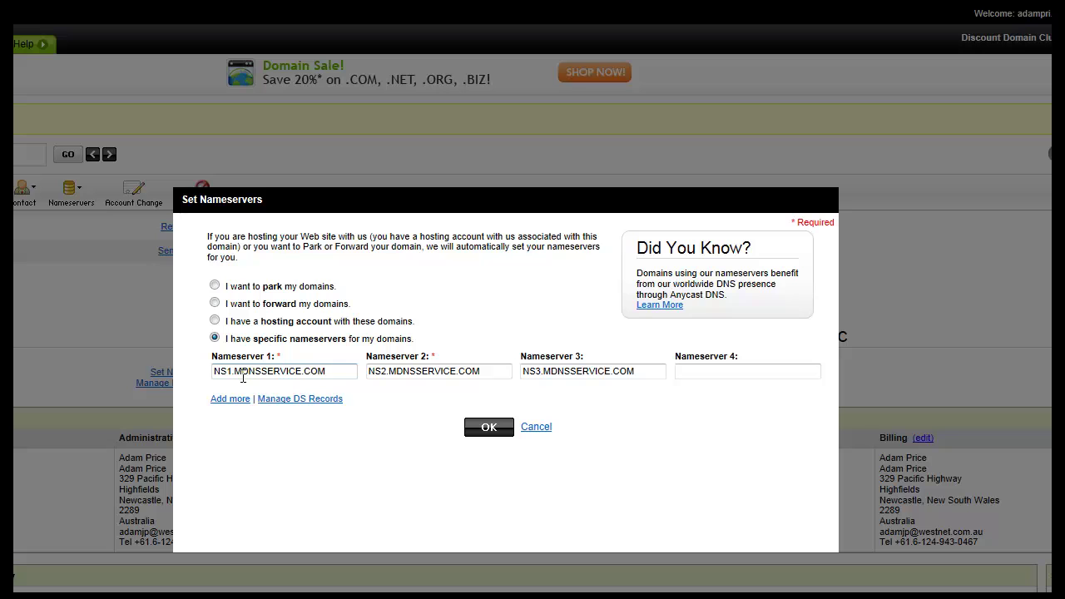
left_click_drag(338, 372, 208, 374)
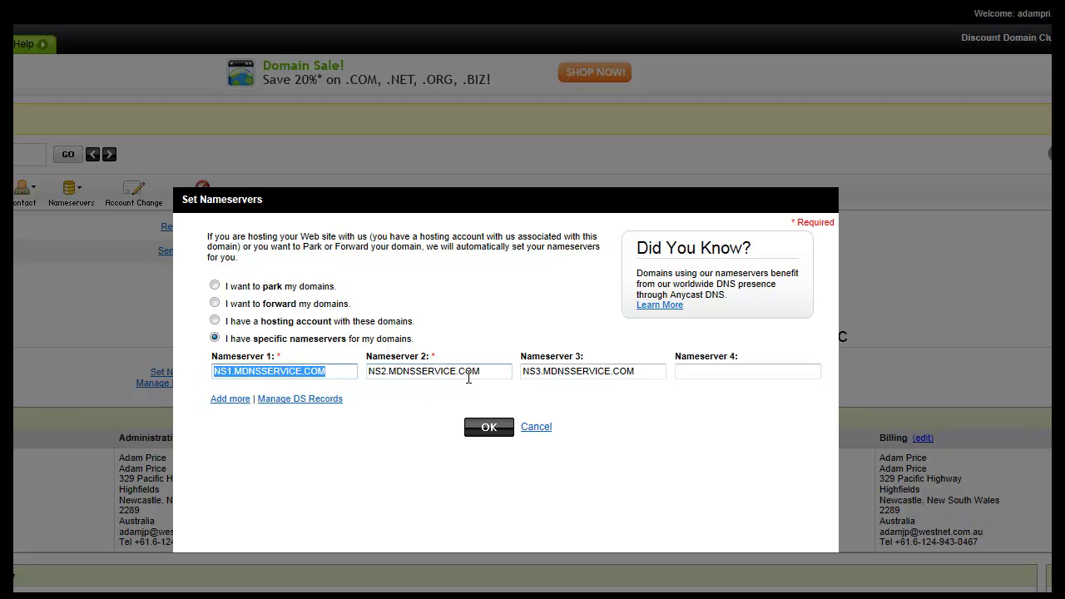
left_click(500, 371)
left_click_drag(500, 372, 337, 371)
left_click_drag(655, 371, 465, 372)
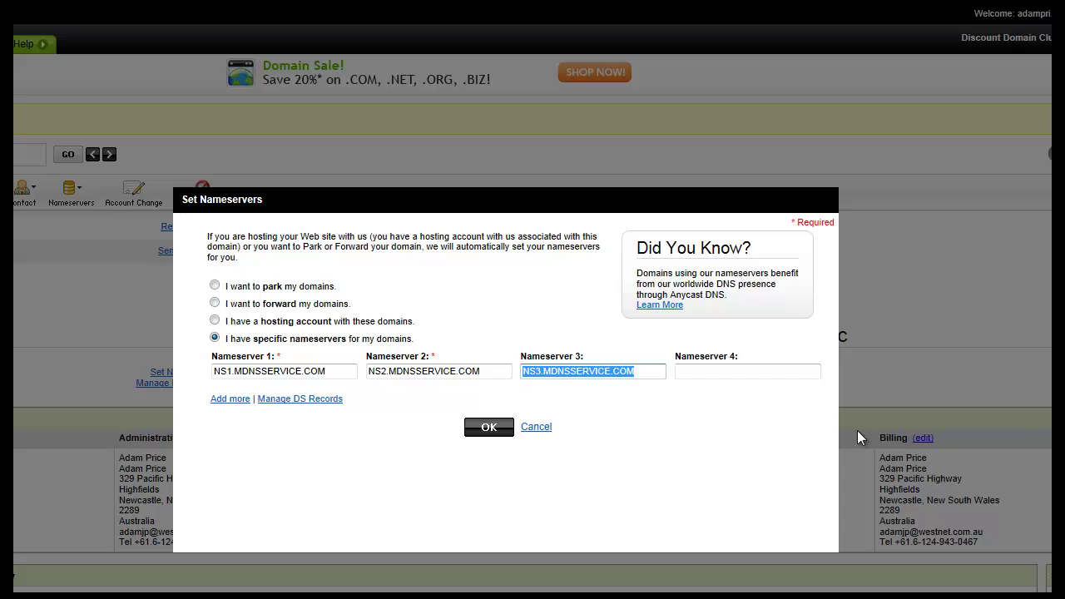
left_click(543, 428)
scroll(454, 383, "down", 1)
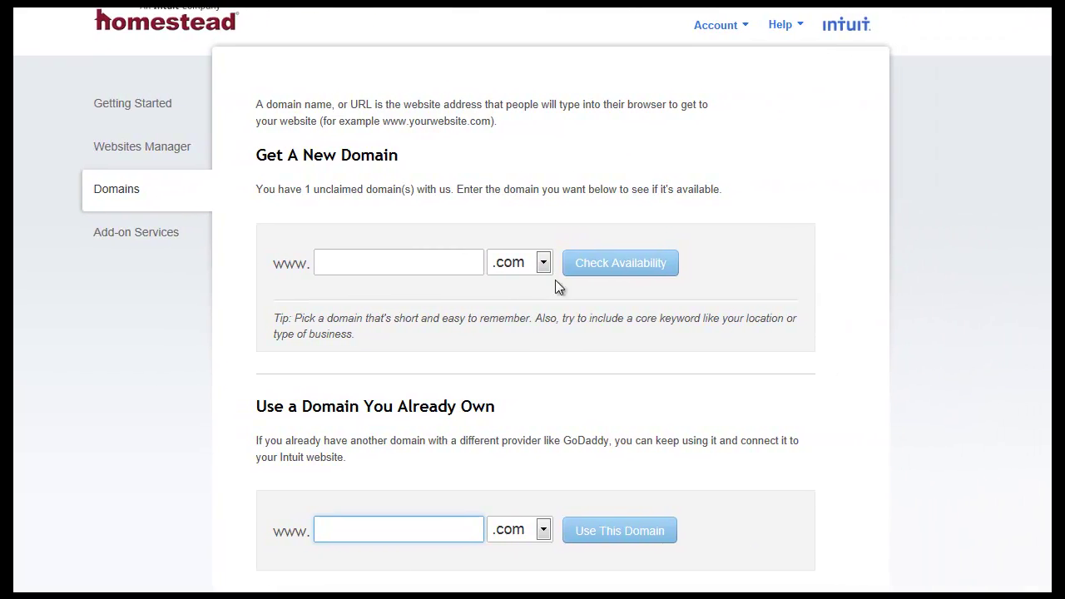
Open the Help dropdown at the top of Homestead's Domains page.
left_click(375, 447)
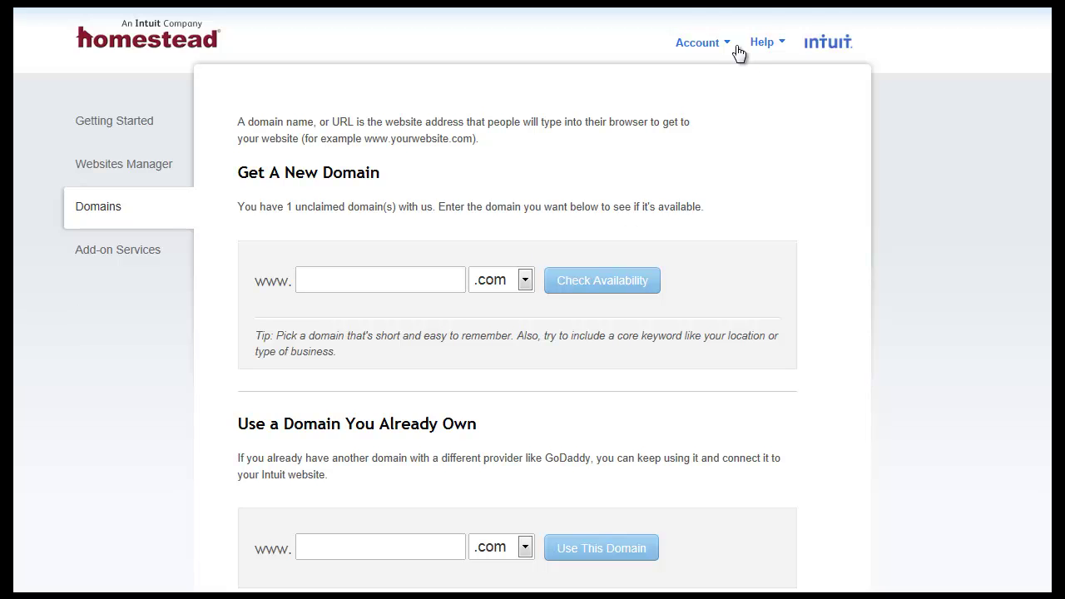
left_click(782, 47)
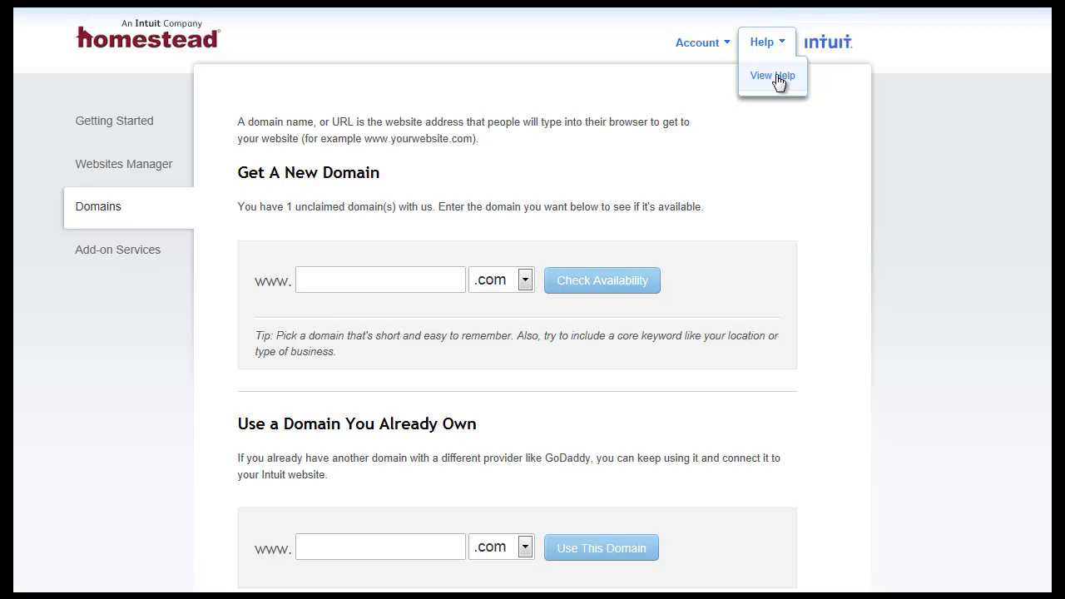
left_click(778, 79)
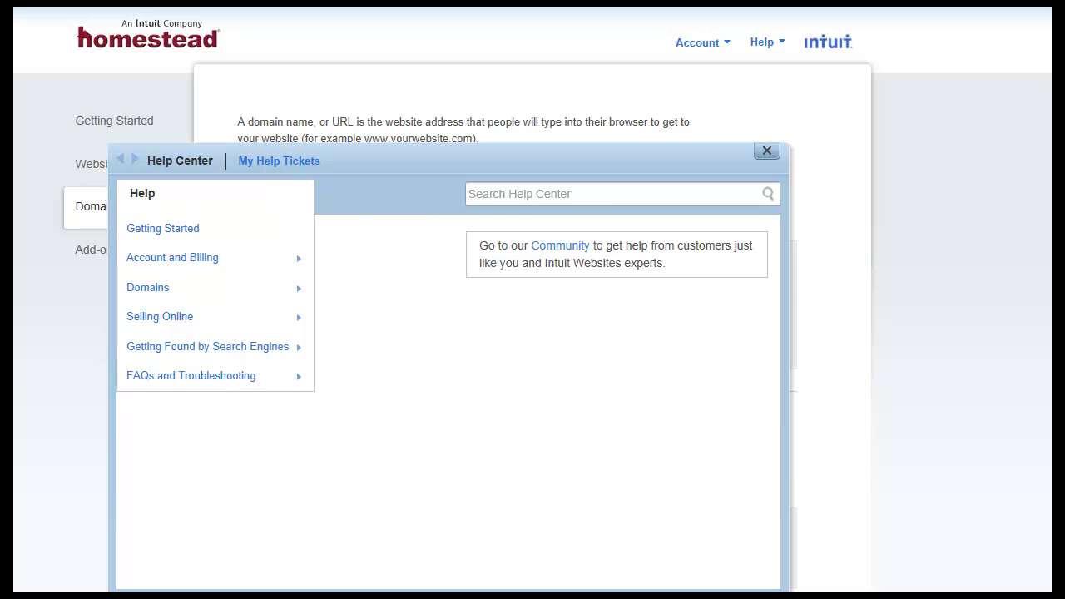
left_click(279, 160)
left_click(767, 153)
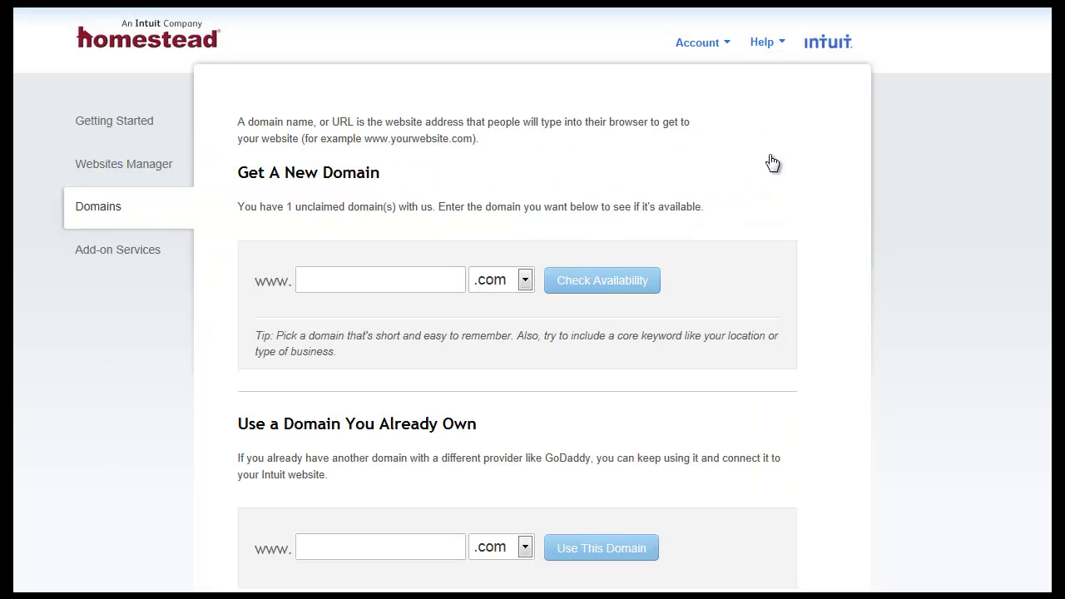
left_click(727, 45)
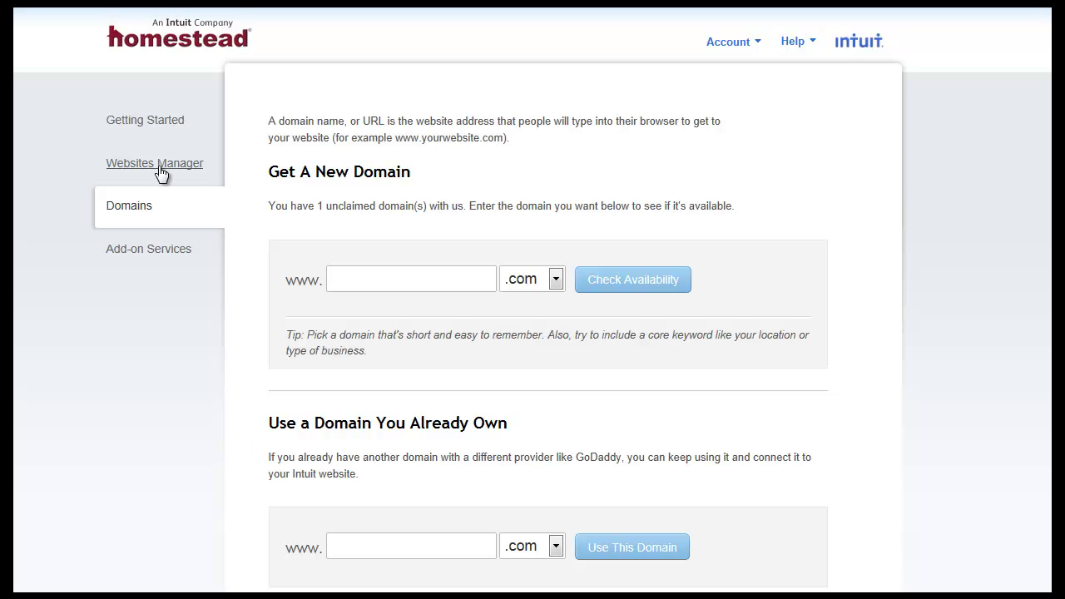
Copy the site address KokoHair.homestead.com from the Websites list.
left_click(171, 165)
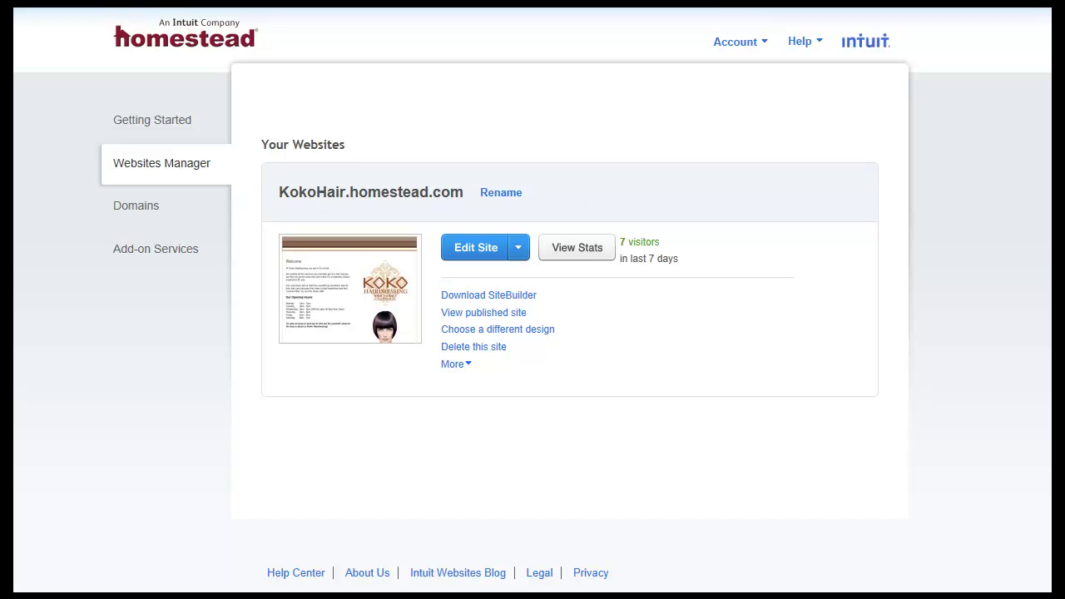
triple_click(458, 193)
right_click(428, 198)
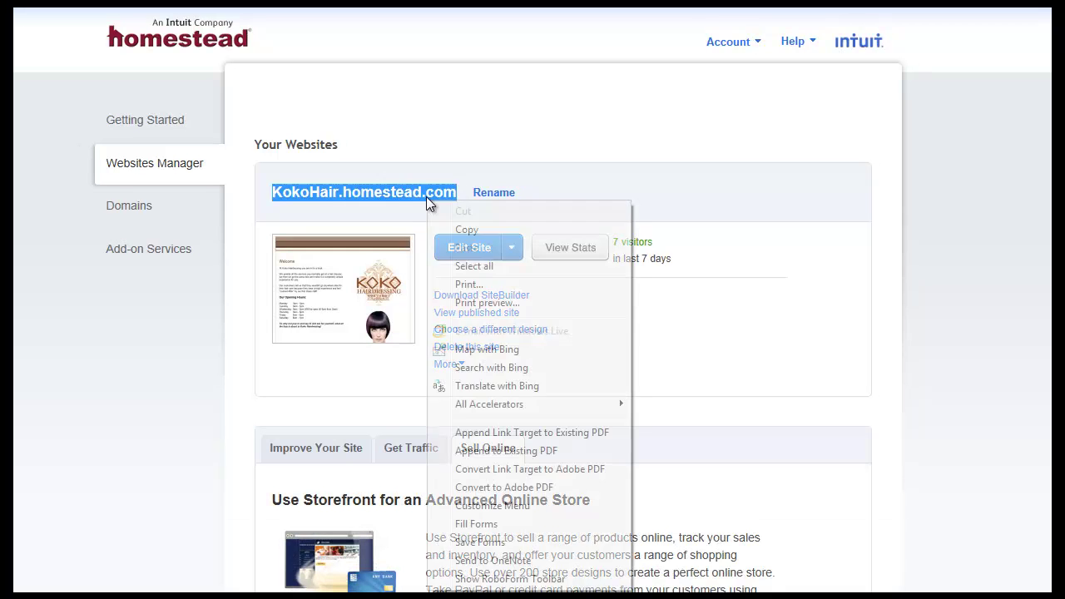
left_click(466, 229)
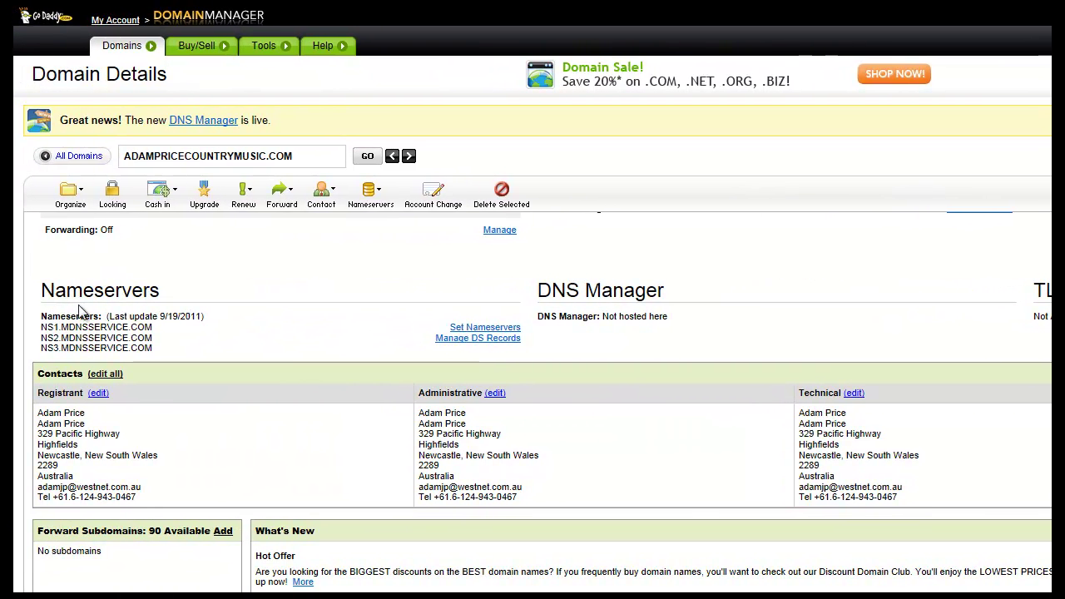
Scroll up to Domain Information and open the Forward dropdown.
scroll(324, 266, "up", 2)
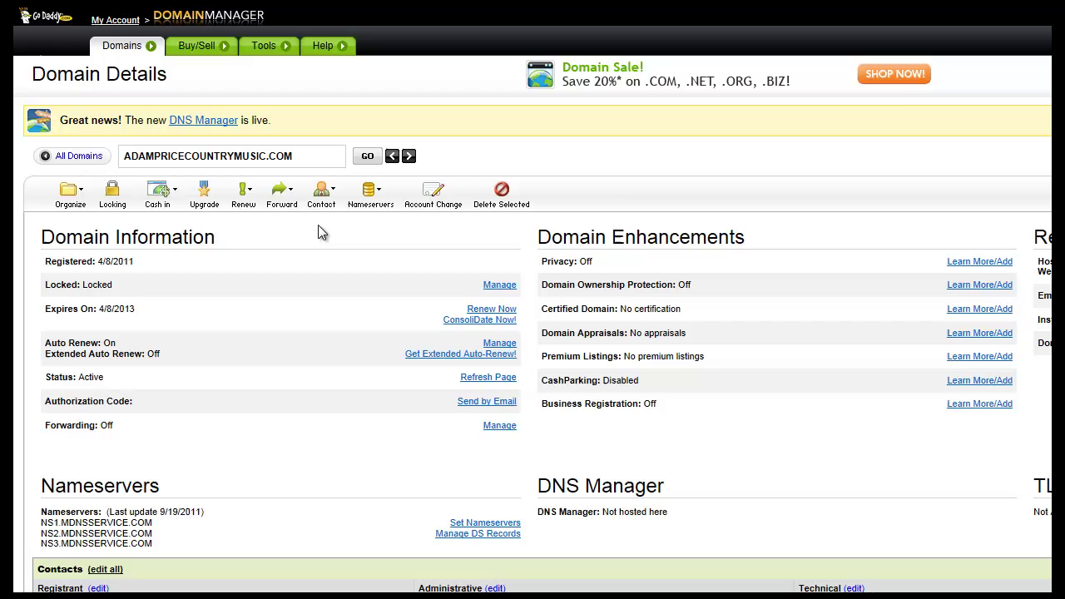
left_click(283, 193)
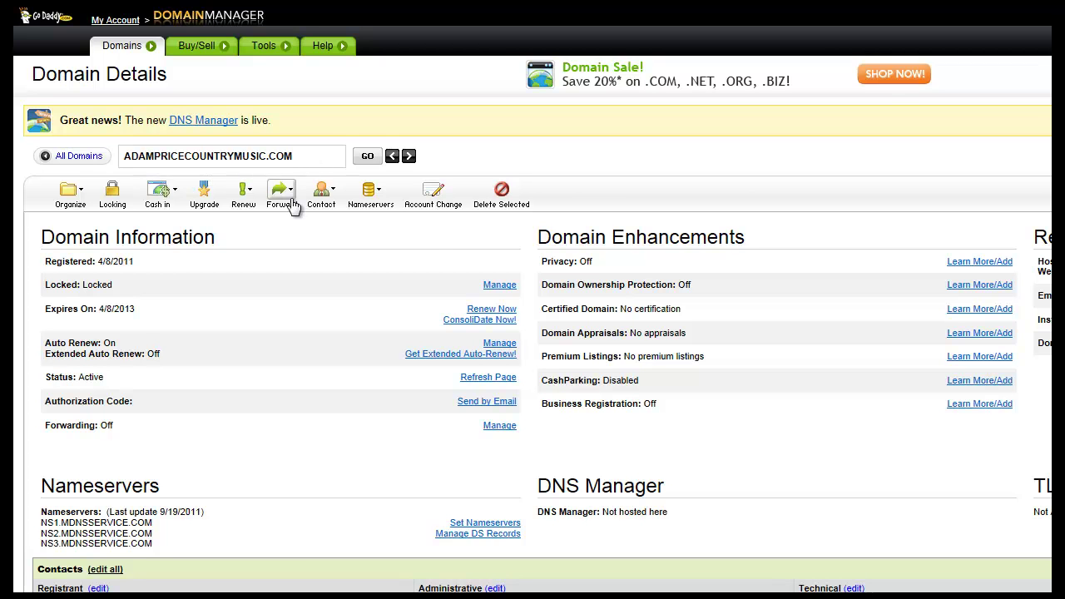
mouse_move(289, 199)
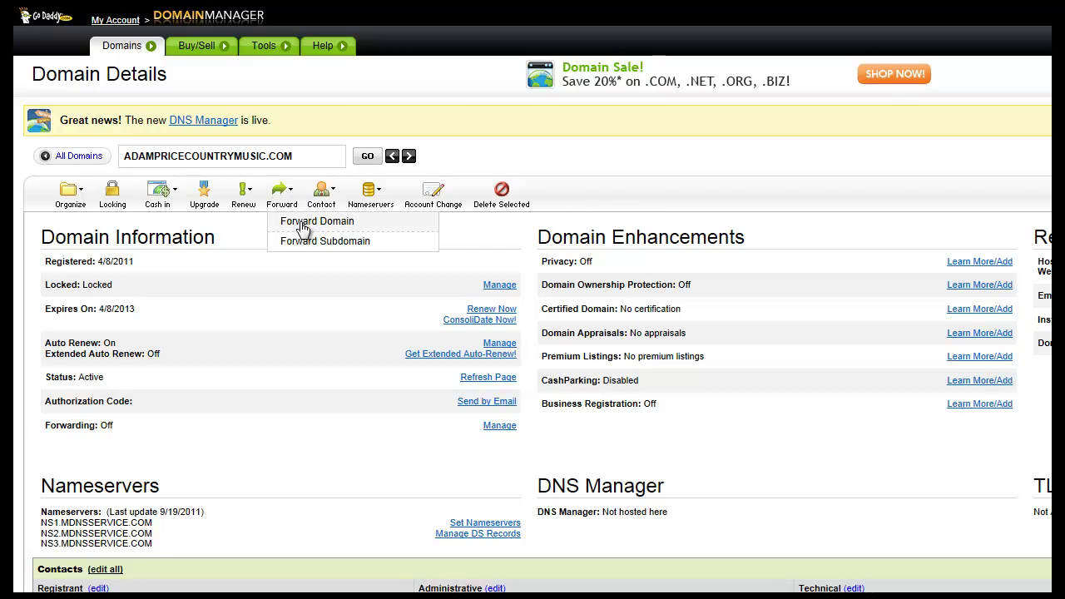
Choose Forward Domain and paste KokoHair.homestead.com as the forwarding destination.
left_click(303, 221)
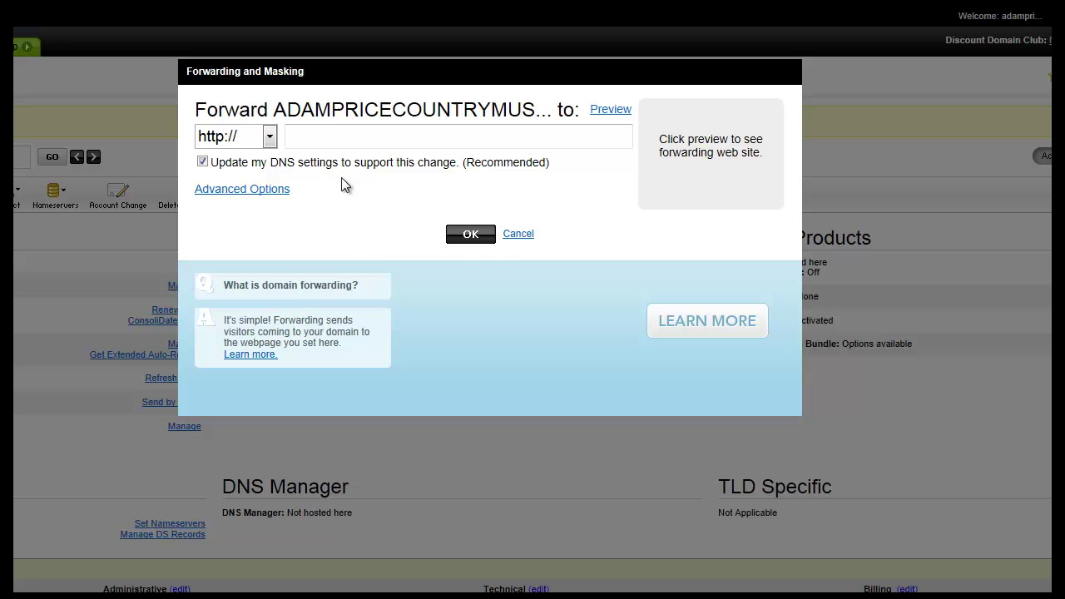
left_click(329, 136)
right_click(330, 136)
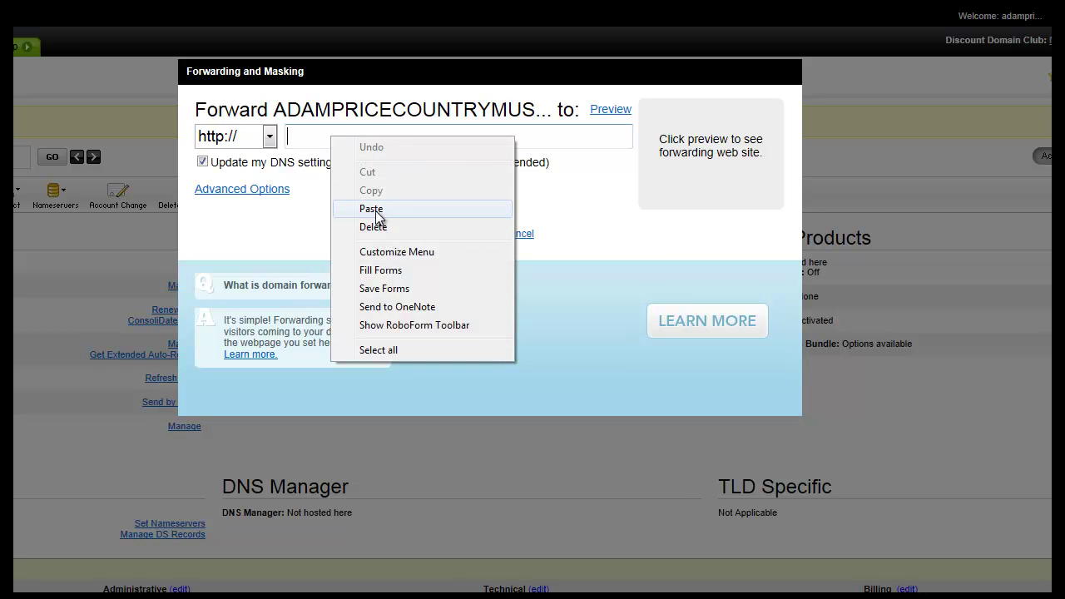
left_click(405, 209)
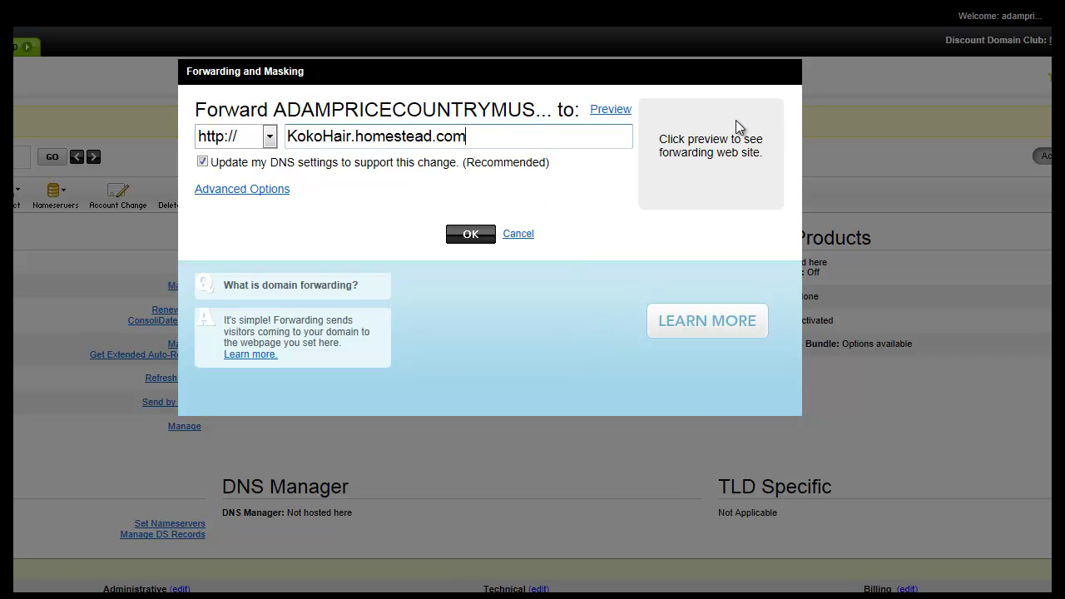
Close the forwarding settings without saving and highlight the support phone number.
left_click(516, 235)
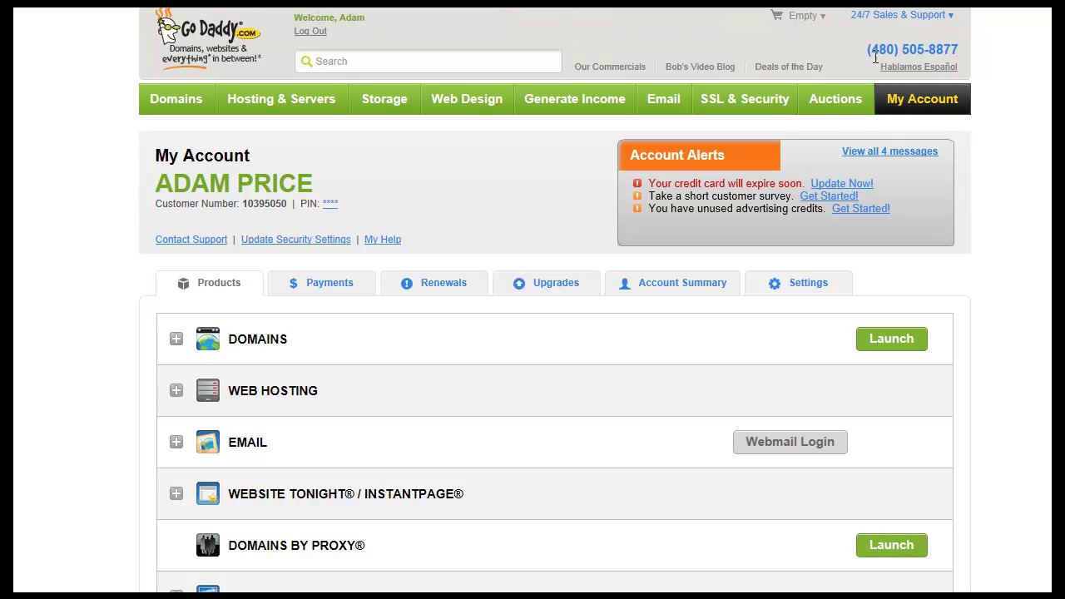
left_click_drag(957, 50, 866, 50)
left_click(980, 27)
mouse_move(951, 19)
Expand the EMAIL product section to list the account's email plans.
left_click_drag(961, 52, 867, 52)
left_click(853, 28)
left_click(177, 441)
scroll(238, 433, "down", 5)
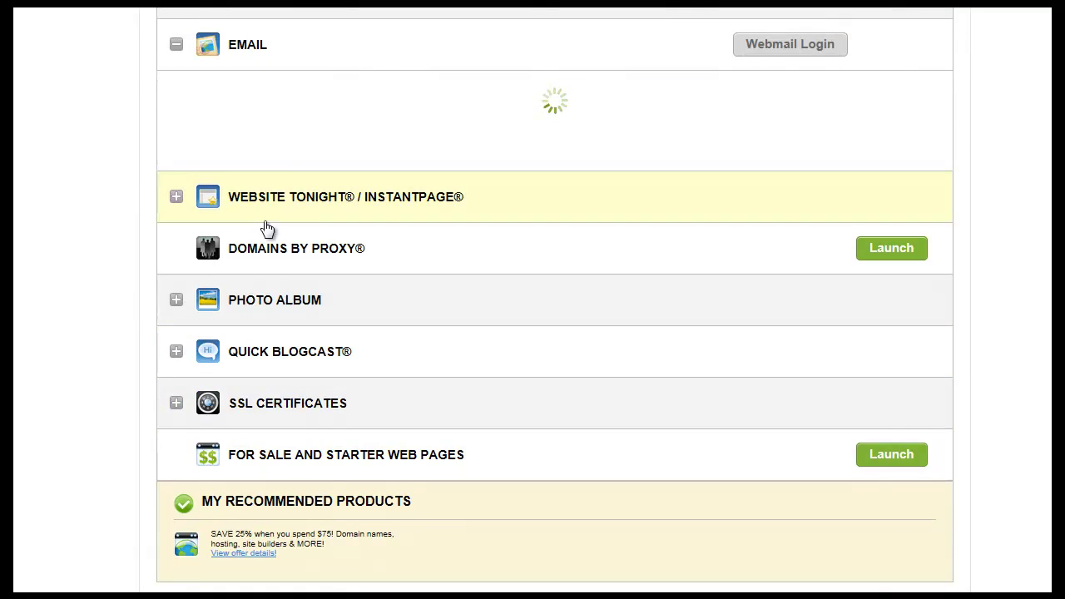